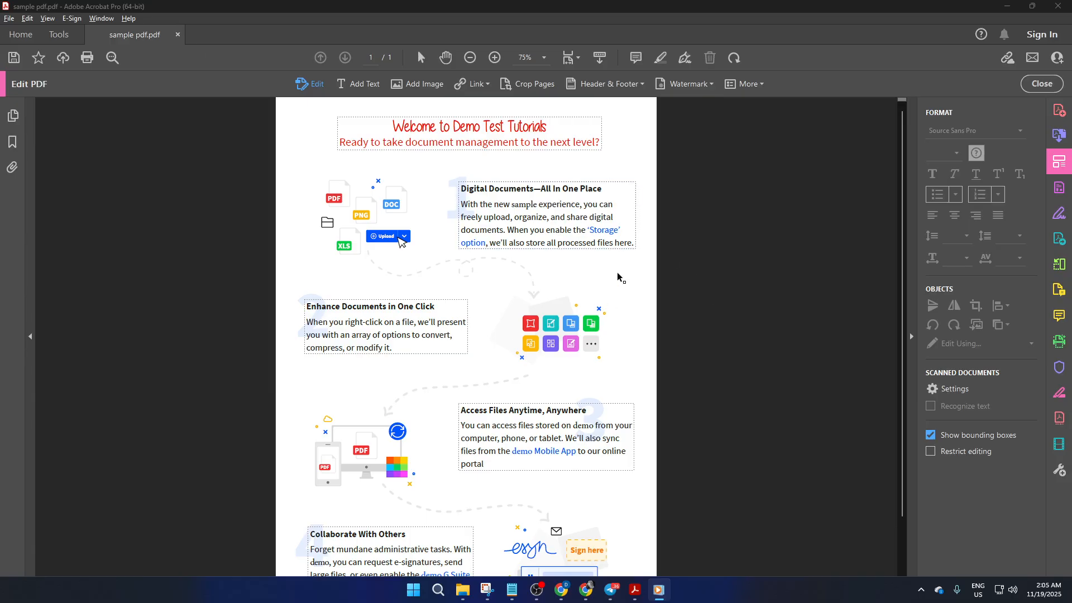
- Open the Edit PDF tool for the sample PDF from the full collection of tools
{"action": "scroll", "coordinate": [625, 268], "scroll_direction": "down", "scroll_amount": 2}
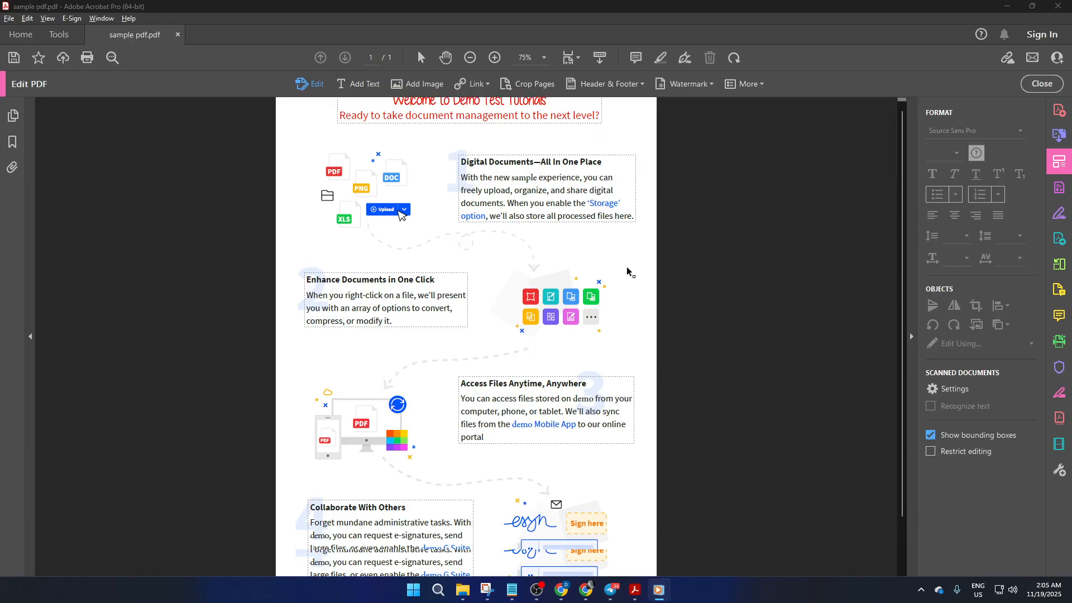
{"action": "scroll", "coordinate": [628, 274], "scroll_direction": "up", "scroll_amount": 2}
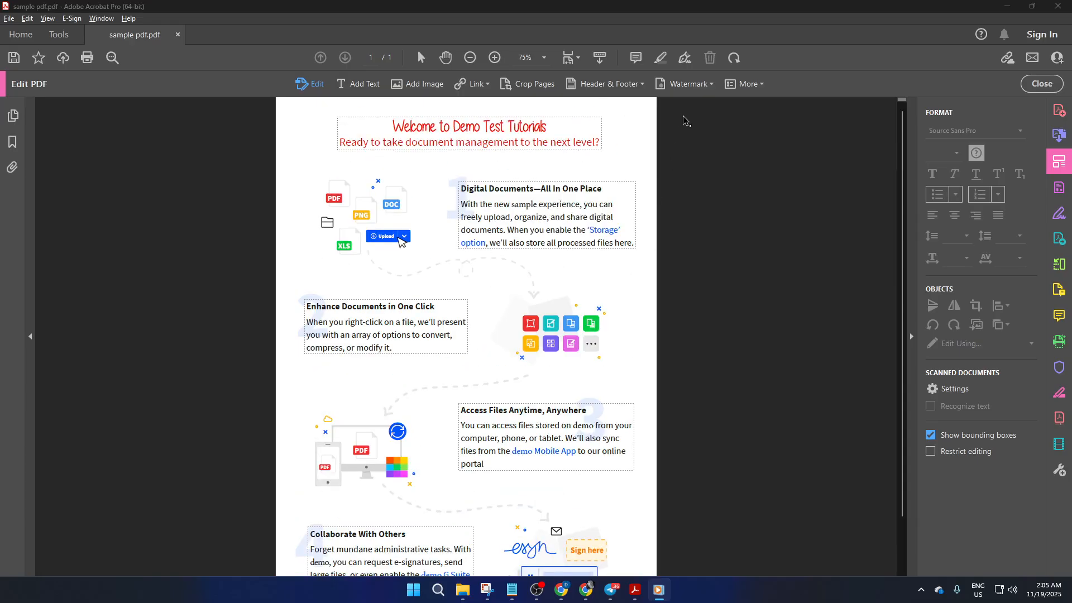
{"action": "left_click", "coordinate": [1060, 162]}
{"action": "left_click", "coordinate": [59, 35]}
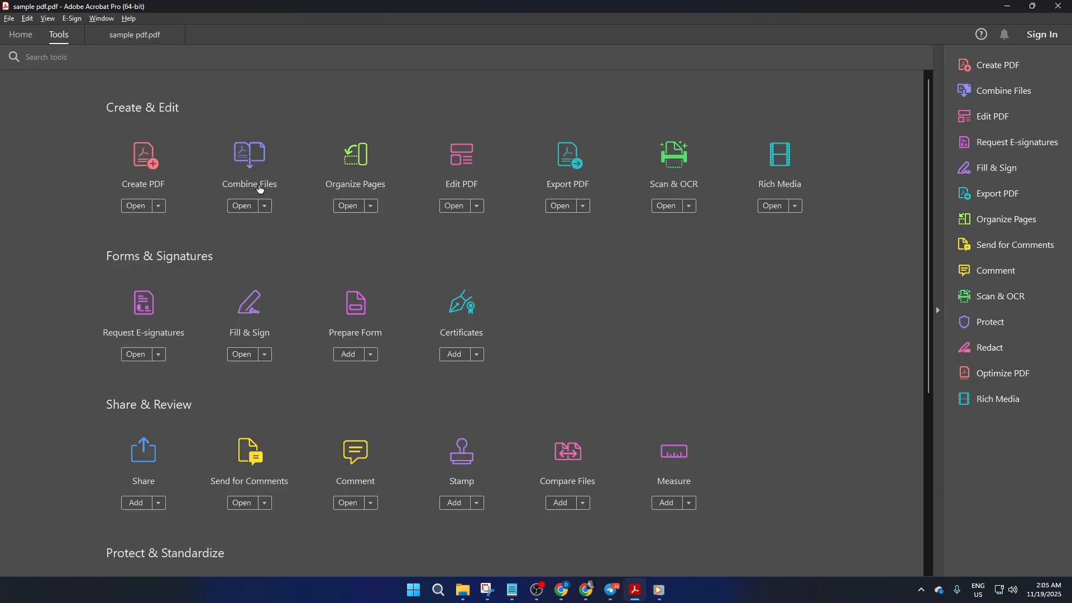
{"action": "left_click", "coordinate": [447, 206]}
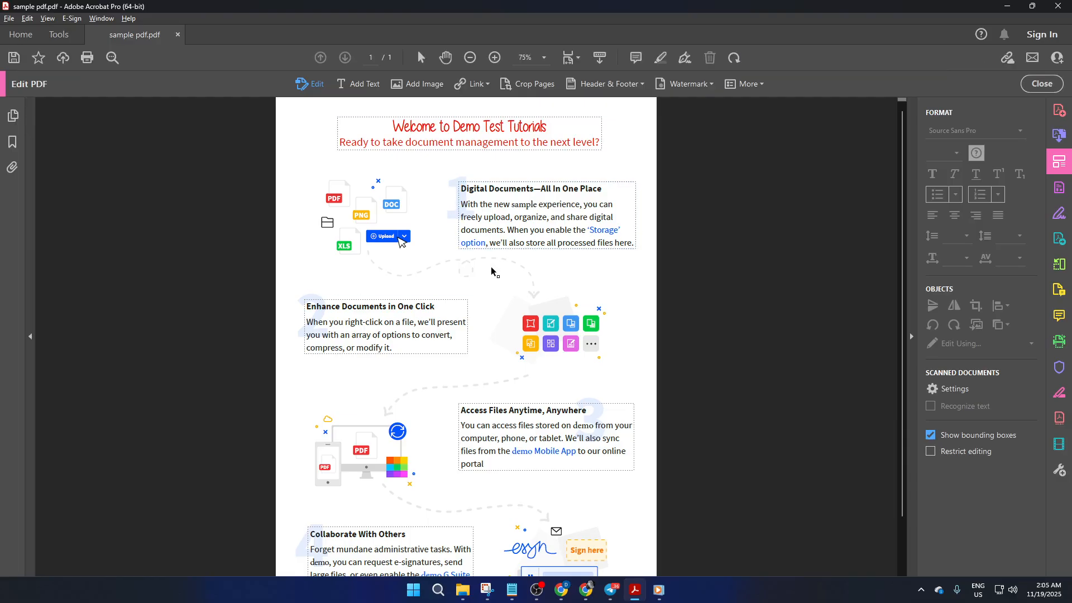
- Start adding a watermark to the document, choosing to replace the existing one
{"action": "scroll", "coordinate": [492, 275], "scroll_direction": "down", "scroll_amount": 2}
{"action": "scroll", "coordinate": [493, 275], "scroll_direction": "up", "scroll_amount": 2}
{"action": "scroll", "coordinate": [493, 276], "scroll_direction": "down", "scroll_amount": 1}
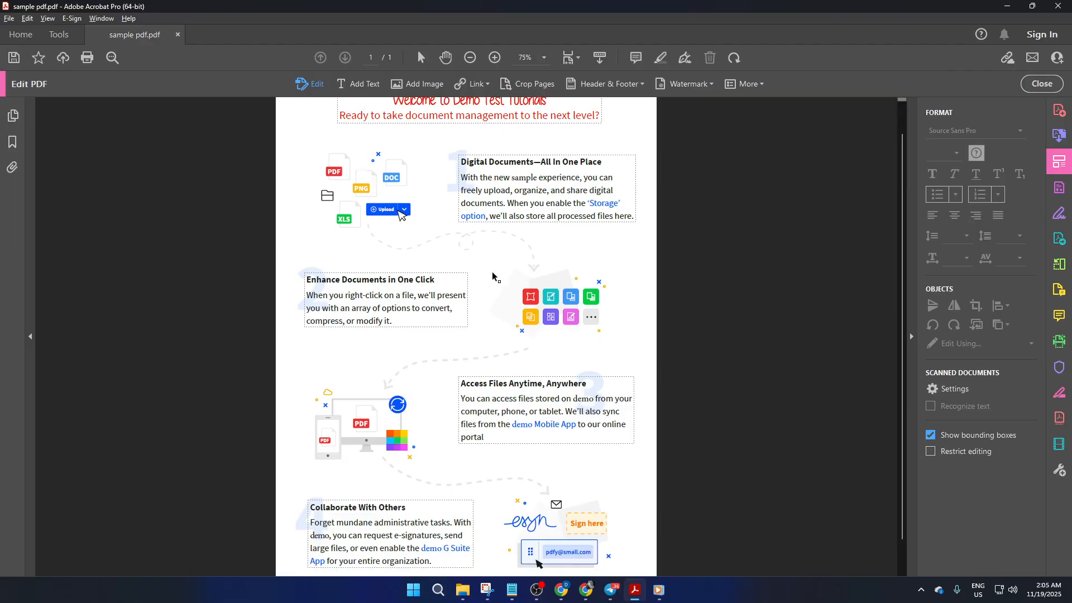
{"action": "left_click", "coordinate": [703, 91]}
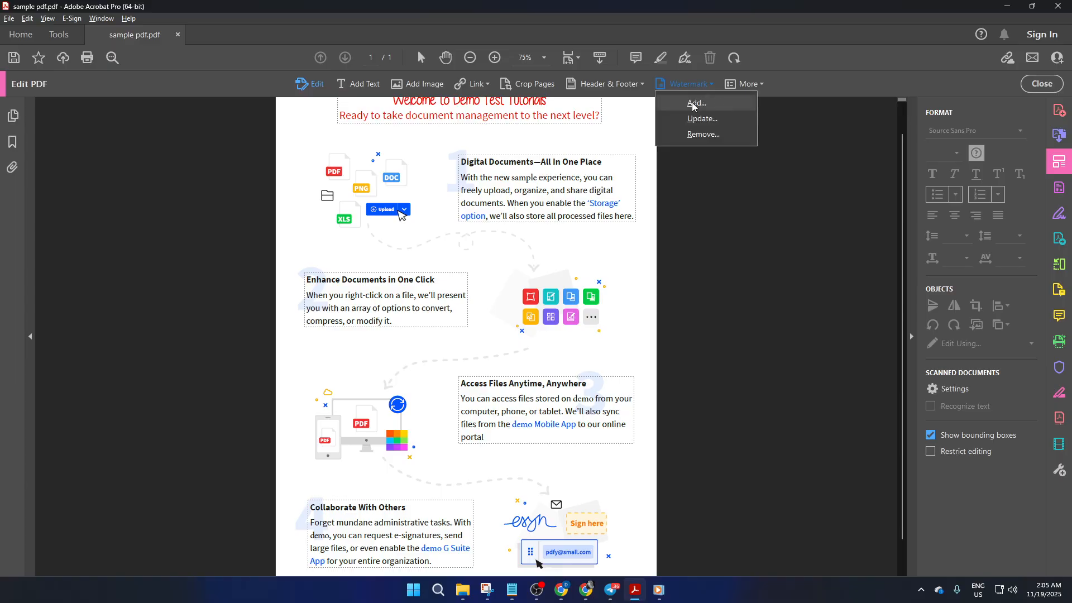
{"action": "left_click", "coordinate": [696, 104]}
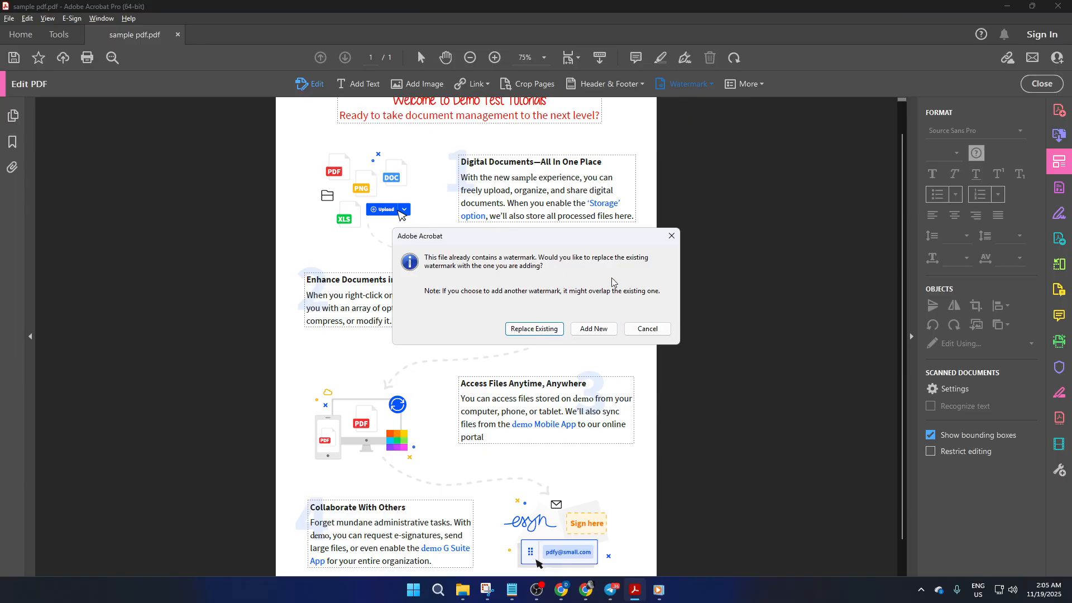
{"action": "left_click", "coordinate": [537, 334]}
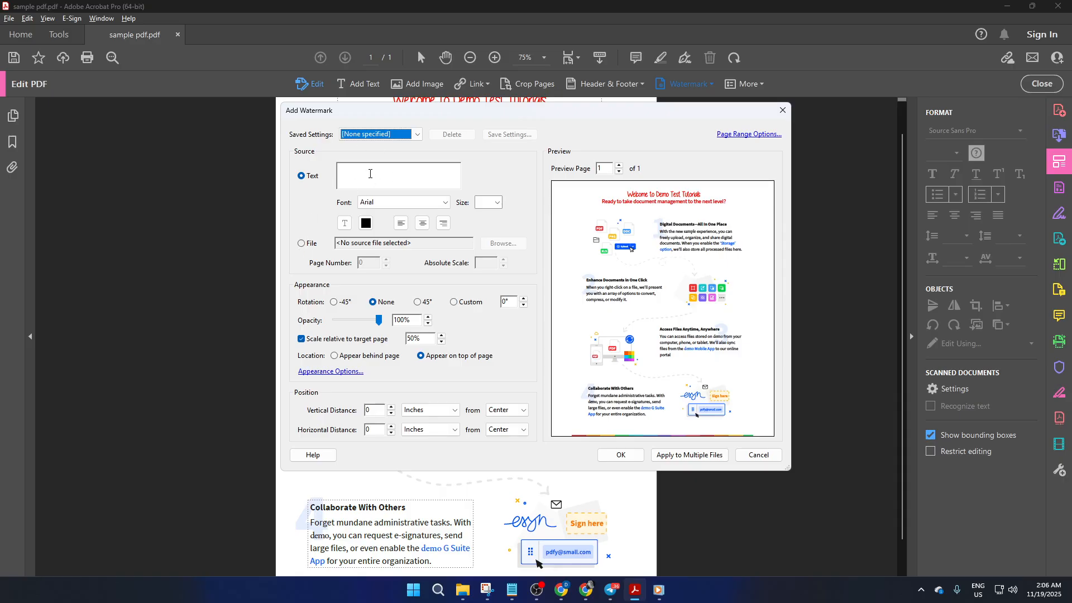
- Use a file as the watermark source and load the image panorama-3083591_1280 from the image folder
{"action": "left_click", "coordinate": [370, 173]}
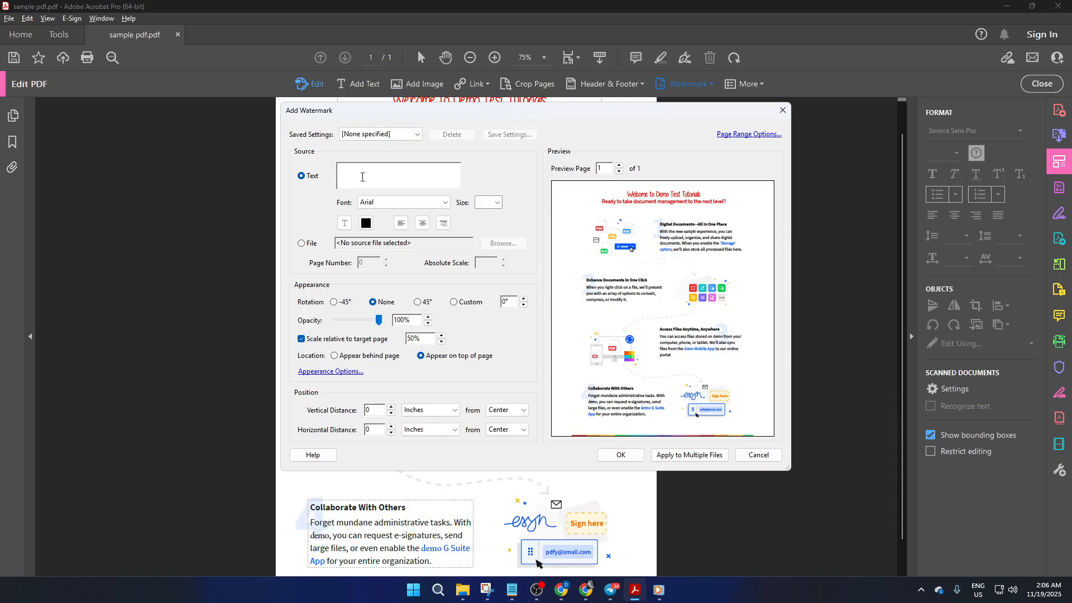
{"action": "left_click", "coordinate": [302, 244]}
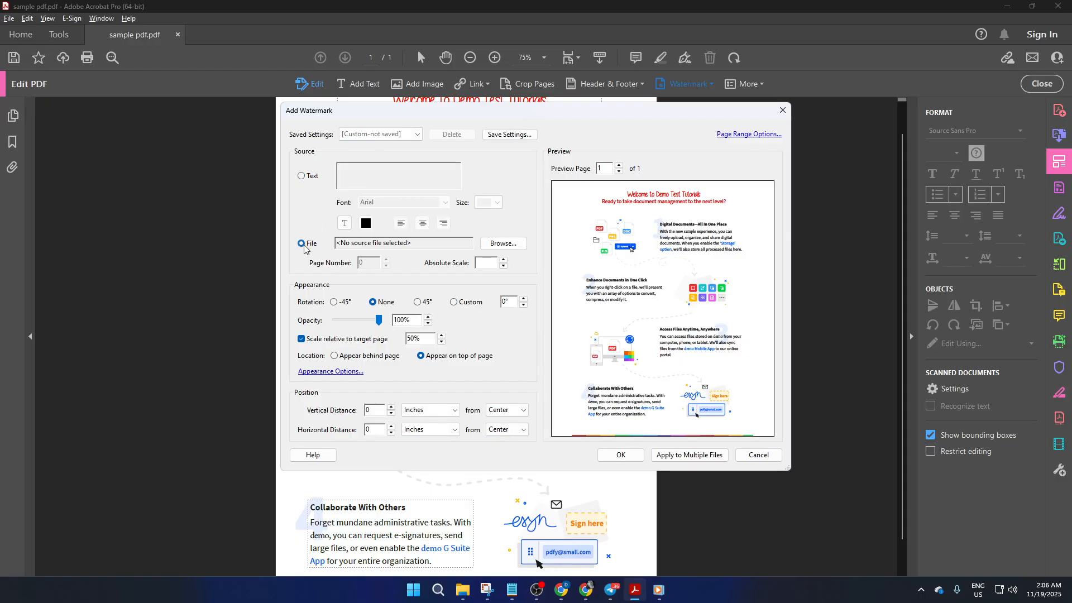
{"action": "left_click", "coordinate": [503, 244]}
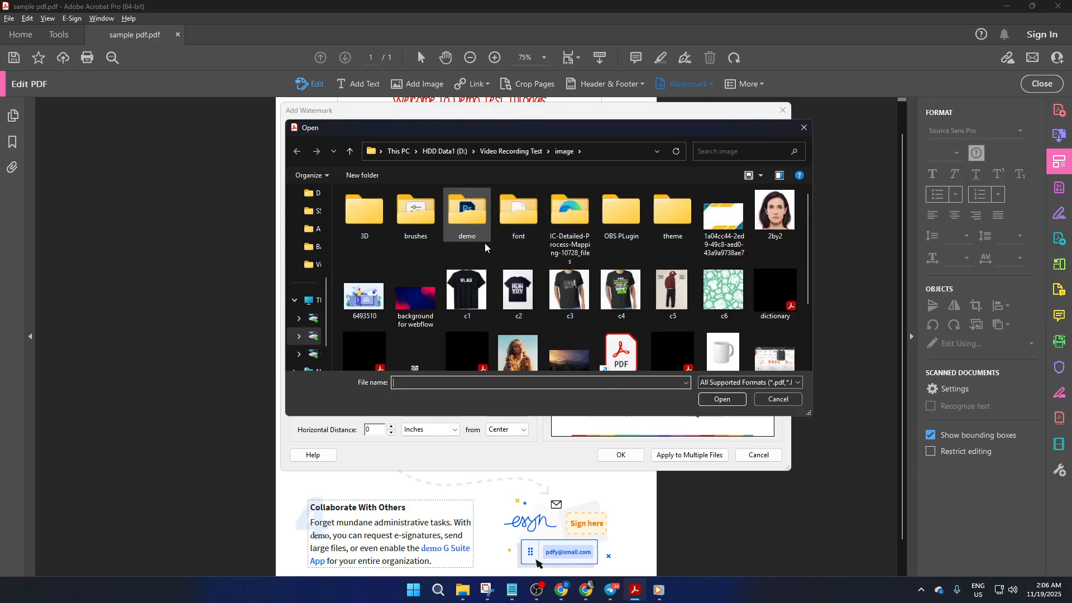
{"action": "scroll", "coordinate": [518, 280], "scroll_direction": "down", "scroll_amount": 1}
{"action": "left_click", "coordinate": [565, 277]}
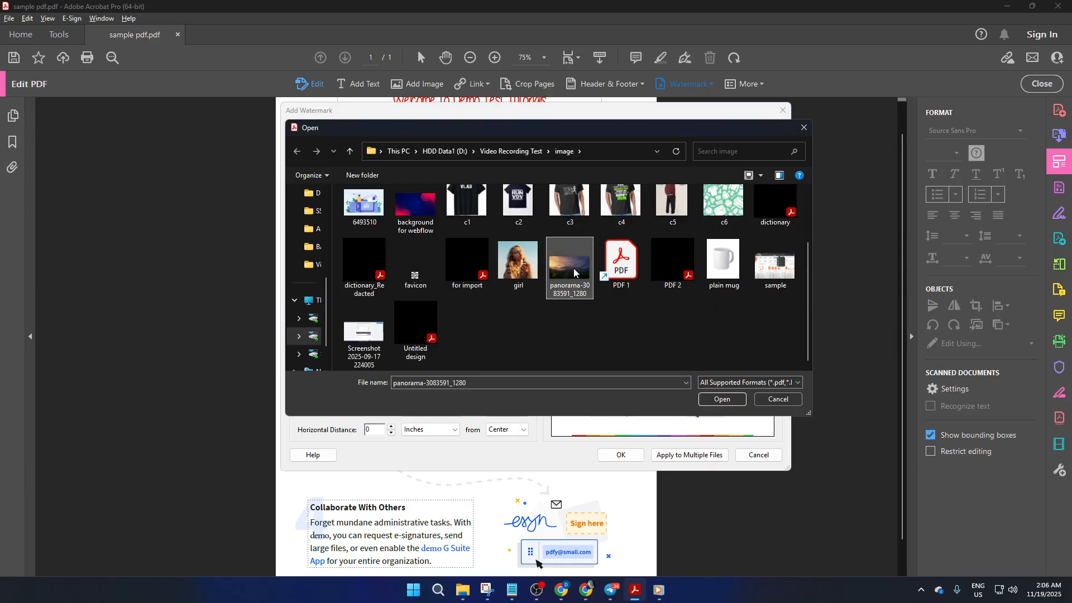
{"action": "left_click", "coordinate": [722, 399]}
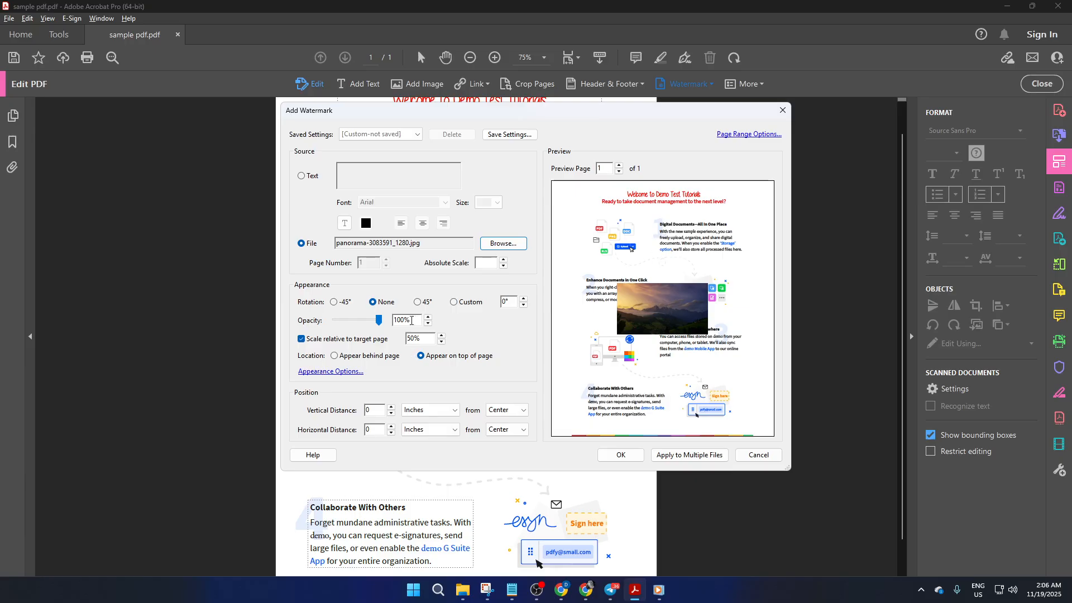
- Increase the image watermark's scale relative to the target page to 98%
{"action": "left_click", "coordinate": [442, 336]}
{"action": "left_click", "coordinate": [441, 335]}
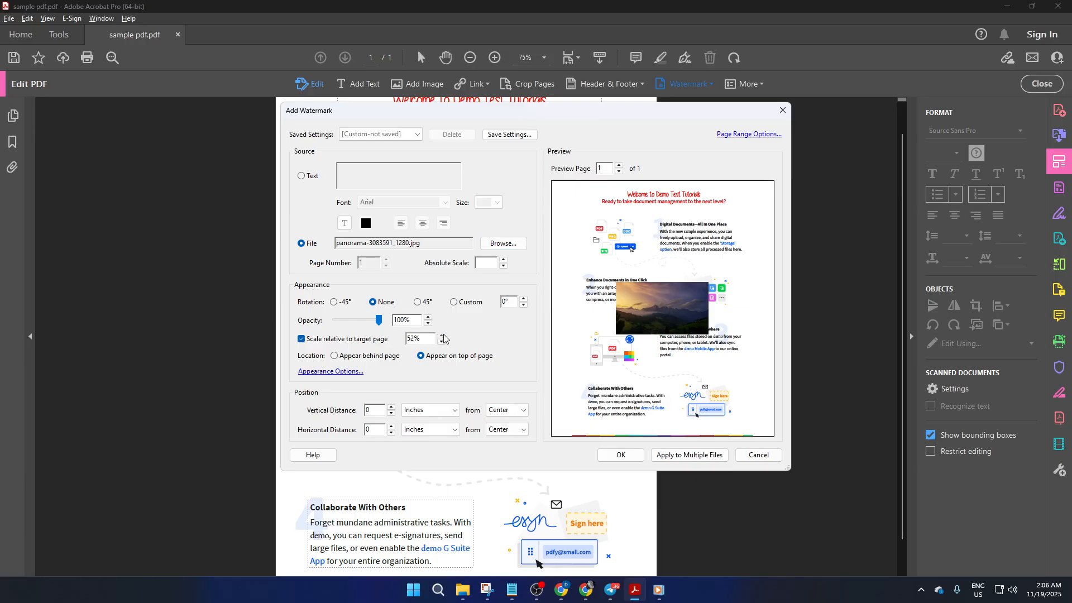
{"action": "left_click", "coordinate": [442, 336]}
{"action": "left_click", "coordinate": [442, 336]}
{"action": "left_click", "coordinate": [442, 336]}
{"action": "left_click", "coordinate": [441, 335]}
{"action": "left_click", "coordinate": [441, 335]}
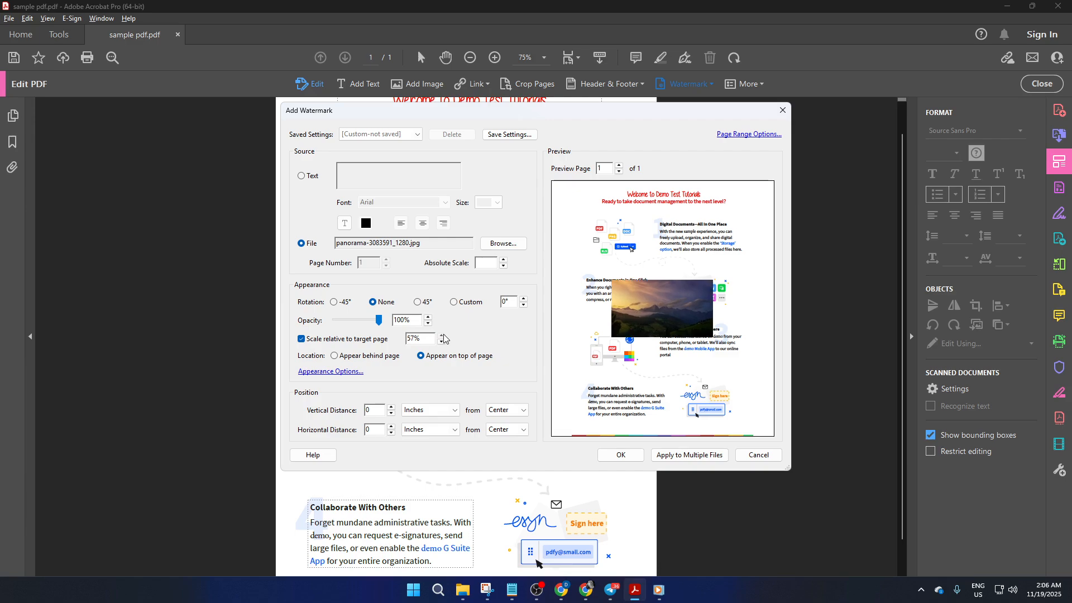
{"action": "left_click", "coordinate": [442, 336]}
{"action": "left_click", "coordinate": [442, 335]}
{"action": "left_click", "coordinate": [442, 336]}
{"action": "left_click", "coordinate": [441, 335]}
{"action": "left_click", "coordinate": [442, 335]}
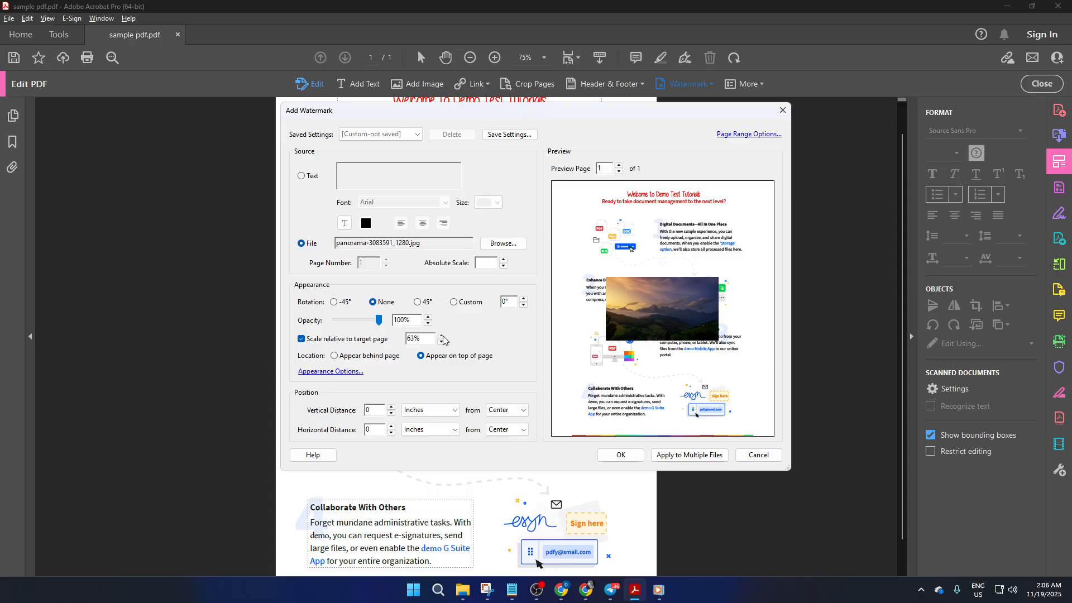
{"action": "left_click", "coordinate": [442, 336]}
{"action": "left_click", "coordinate": [441, 336]}
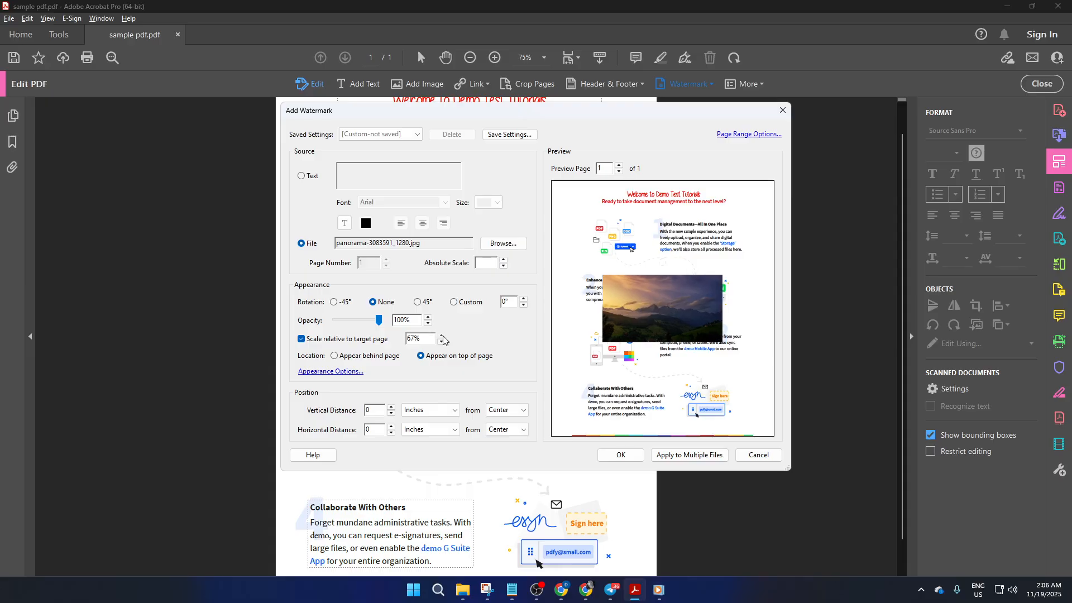
{"action": "left_click", "coordinate": [442, 336]}
{"action": "left_click", "coordinate": [442, 336]}
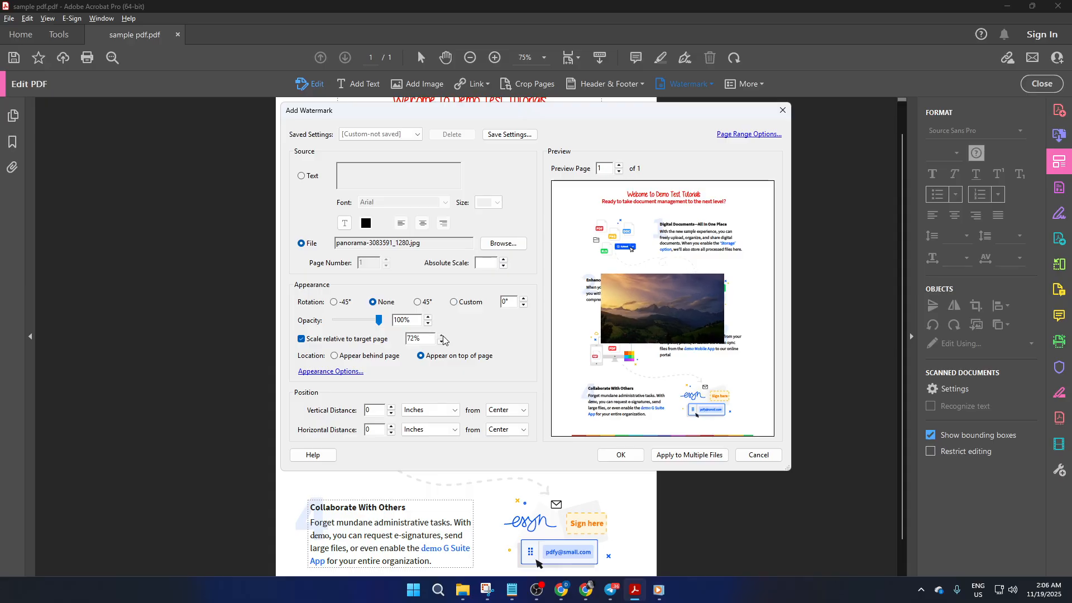
{"action": "left_click", "coordinate": [442, 335]}
{"action": "left_click", "coordinate": [442, 335]}
{"action": "left_click", "coordinate": [442, 336]}
{"action": "left_click", "coordinate": [441, 335]}
{"action": "left_click", "coordinate": [442, 335]}
{"action": "left_click", "coordinate": [442, 336]}
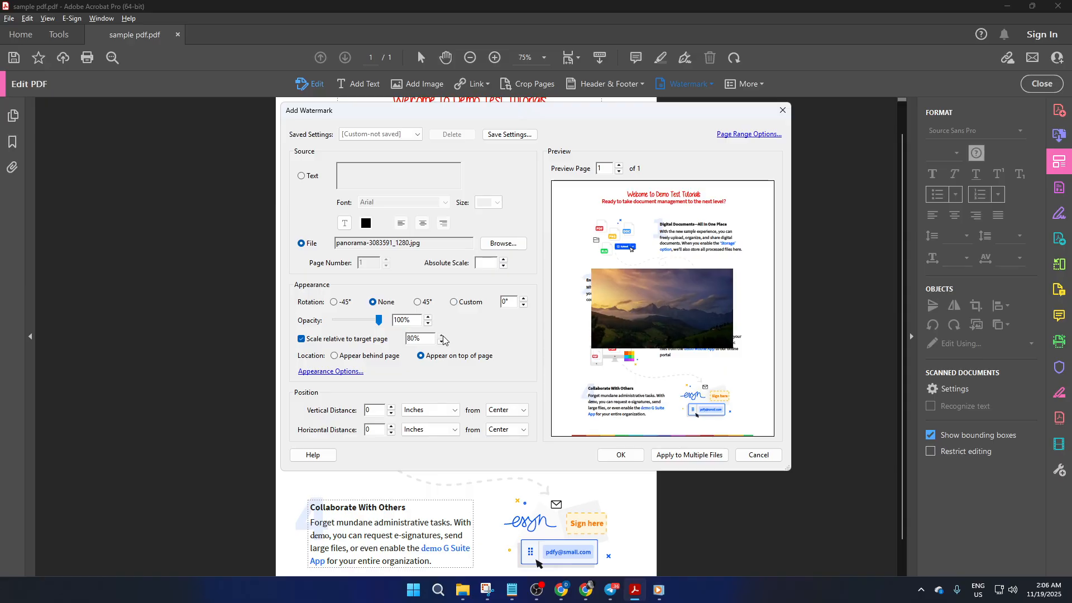
{"action": "left_click", "coordinate": [442, 336]}
{"action": "left_click", "coordinate": [442, 336]}
{"action": "left_click", "coordinate": [442, 336]}
{"action": "left_click", "coordinate": [441, 336]}
{"action": "left_click", "coordinate": [442, 336]}
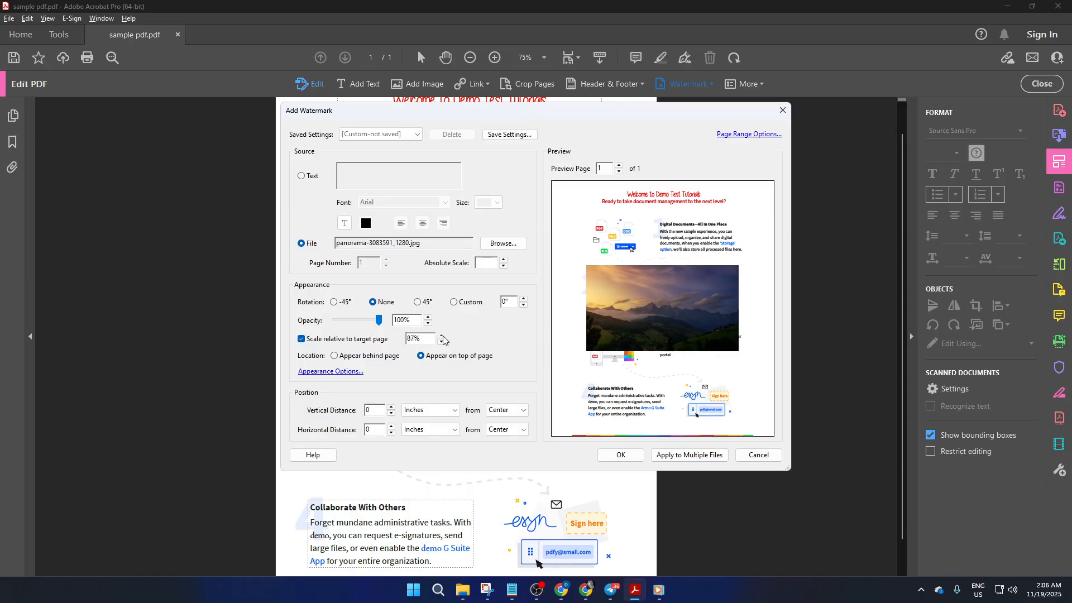
{"action": "left_click", "coordinate": [442, 336]}
{"action": "left_click", "coordinate": [441, 336]}
{"action": "left_click", "coordinate": [441, 337]}
{"action": "left_click", "coordinate": [442, 336]}
{"action": "left_click", "coordinate": [442, 336]}
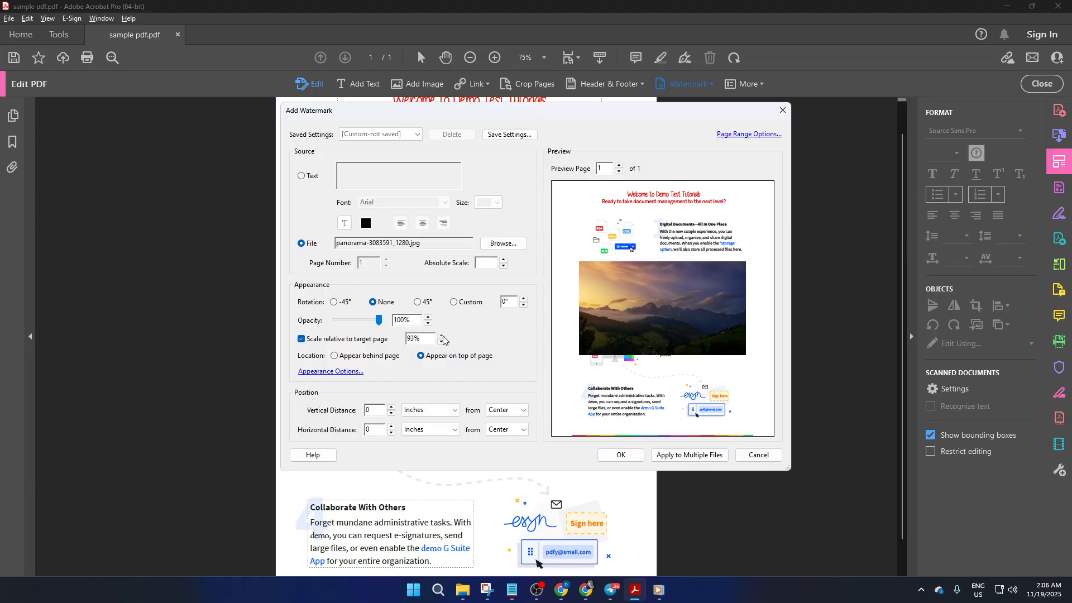
{"action": "left_click", "coordinate": [442, 336]}
{"action": "left_click", "coordinate": [442, 336]}
{"action": "left_click", "coordinate": [442, 337]}
{"action": "left_click", "coordinate": [442, 336]}
{"action": "left_click", "coordinate": [443, 336]}
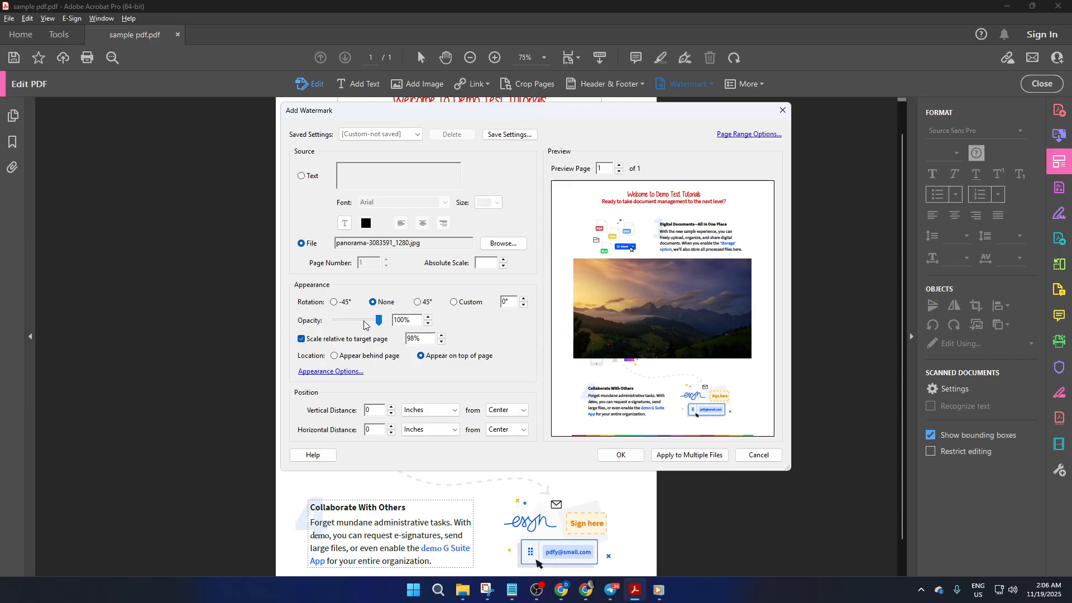
- Set the watermark's opacity to 20% and its scale relative to the target page to 300%, and apply it
{"action": "left_click_drag", "start_coordinate": [356, 322], "coordinate": [343, 325]}
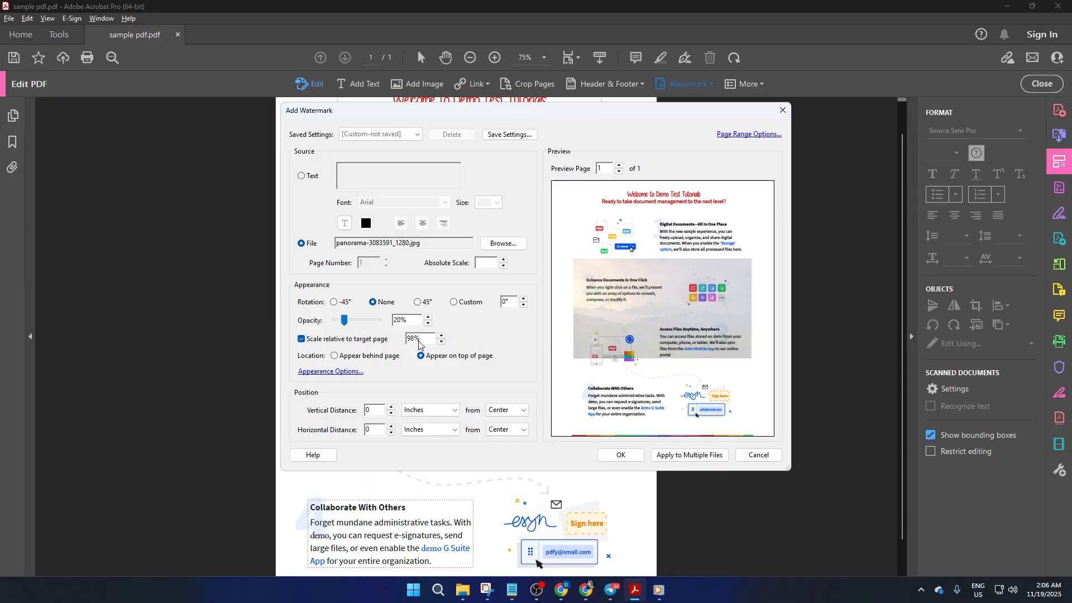
{"action": "double_click", "coordinate": [421, 339]}
{"action": "type", "text": "200"}
{"action": "key", "text": "Return"}
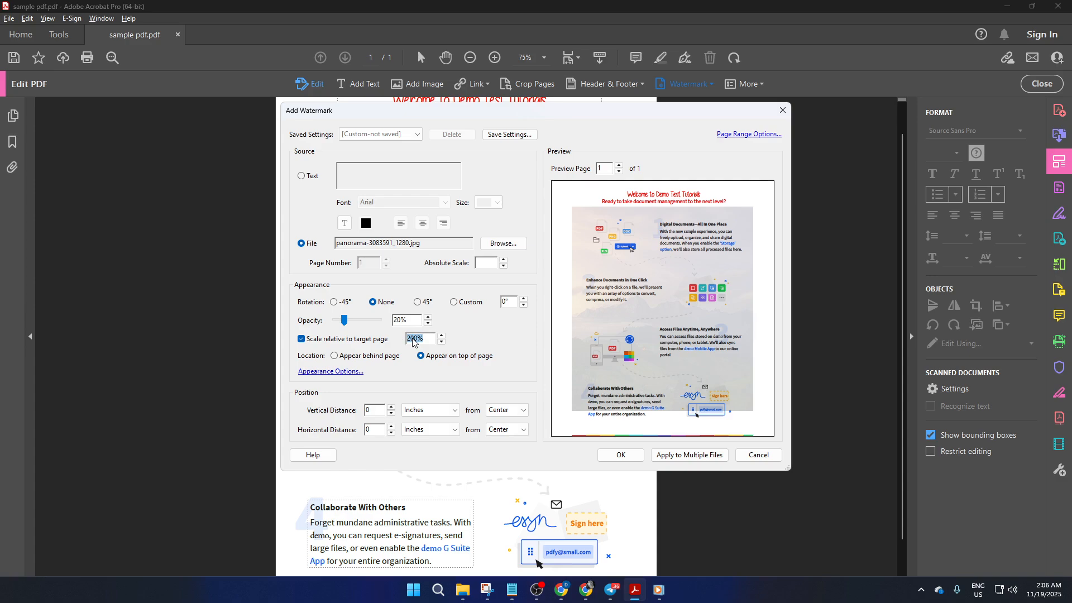
{"action": "type", "text": "300"}
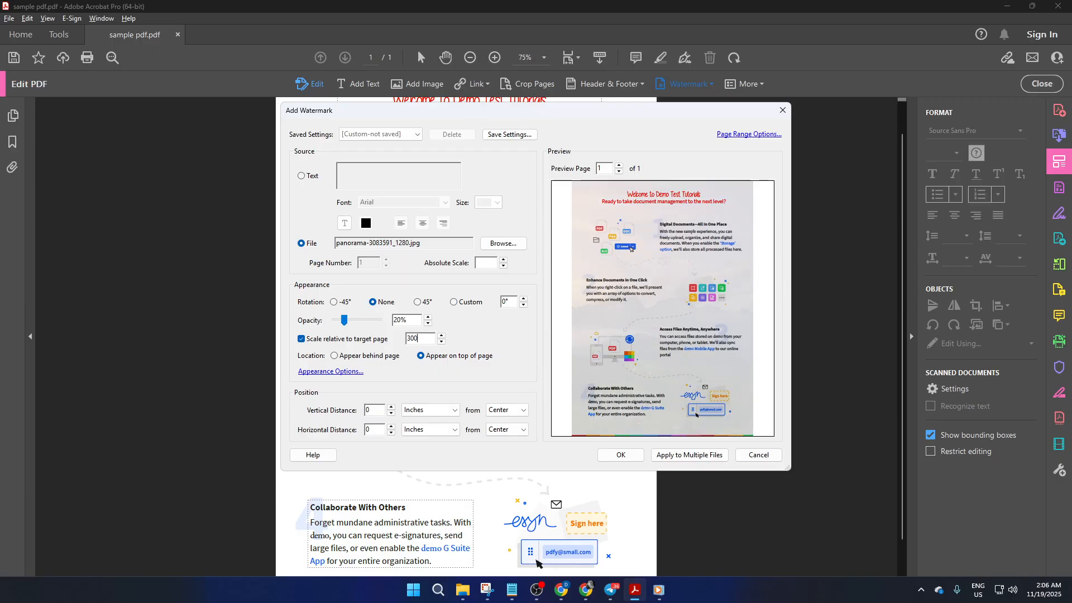
{"action": "key", "text": "Return"}
{"action": "left_click", "coordinate": [626, 455]}
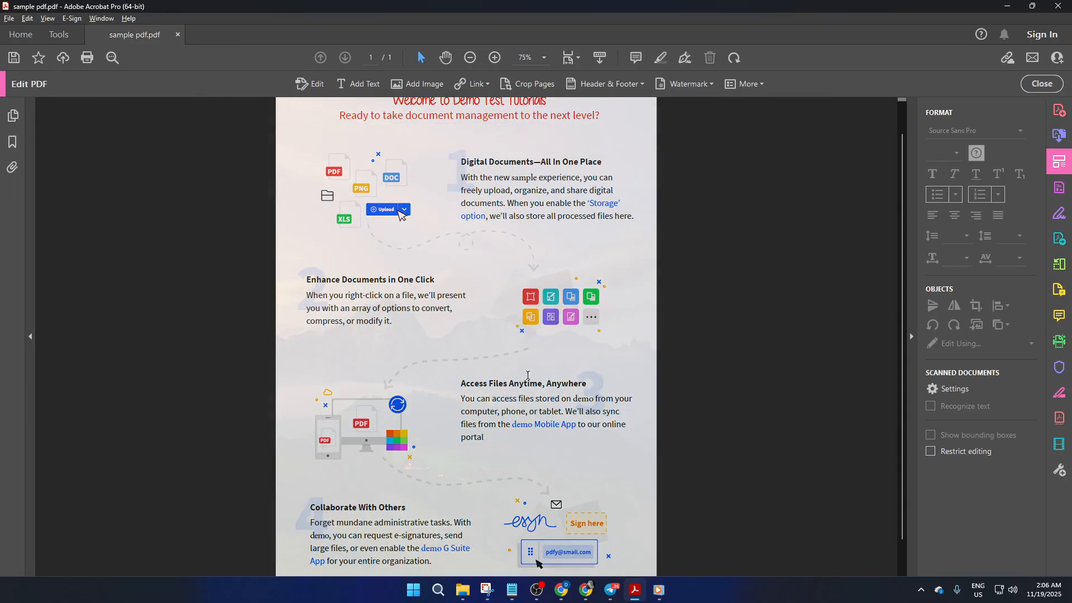
- Examine the whole page to check how the background image covers it behind the text and graphics
{"action": "scroll", "coordinate": [530, 318], "scroll_direction": "down", "scroll_amount": 1}
{"action": "scroll", "coordinate": [525, 329], "scroll_direction": "up", "scroll_amount": 1}
{"action": "scroll", "coordinate": [522, 334], "scroll_direction": "up", "scroll_amount": 1}
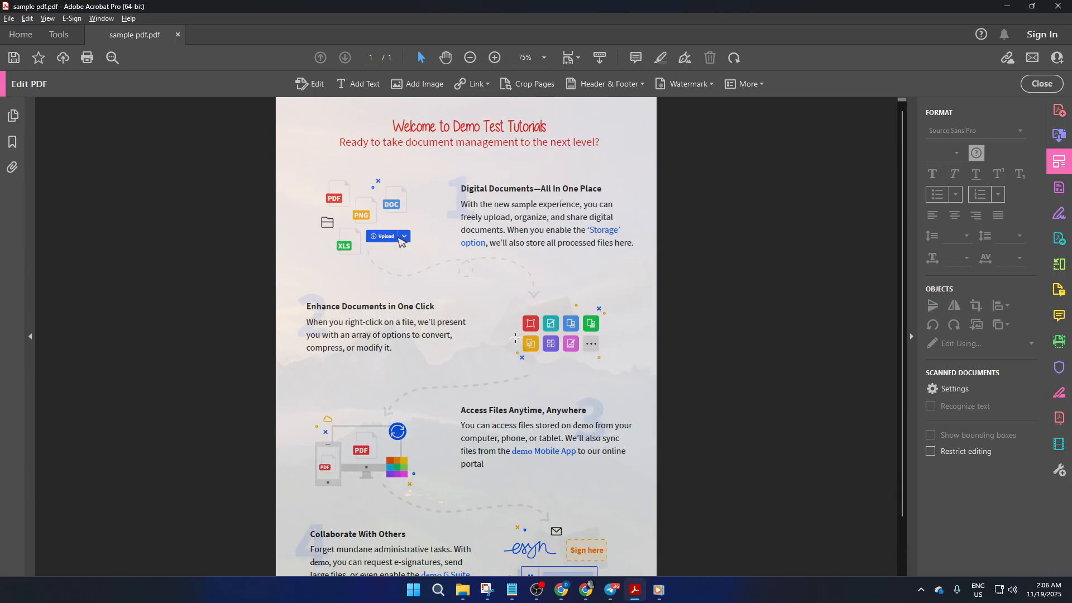
{"action": "scroll", "coordinate": [458, 277], "scroll_direction": "down", "scroll_amount": 2}
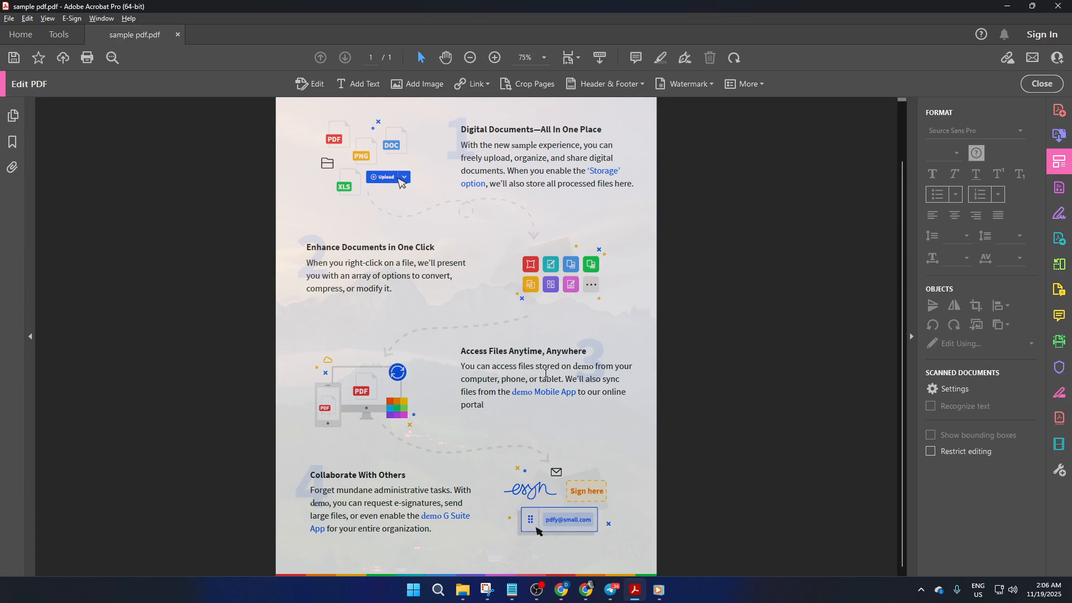
{"action": "left_click", "coordinate": [429, 306]}
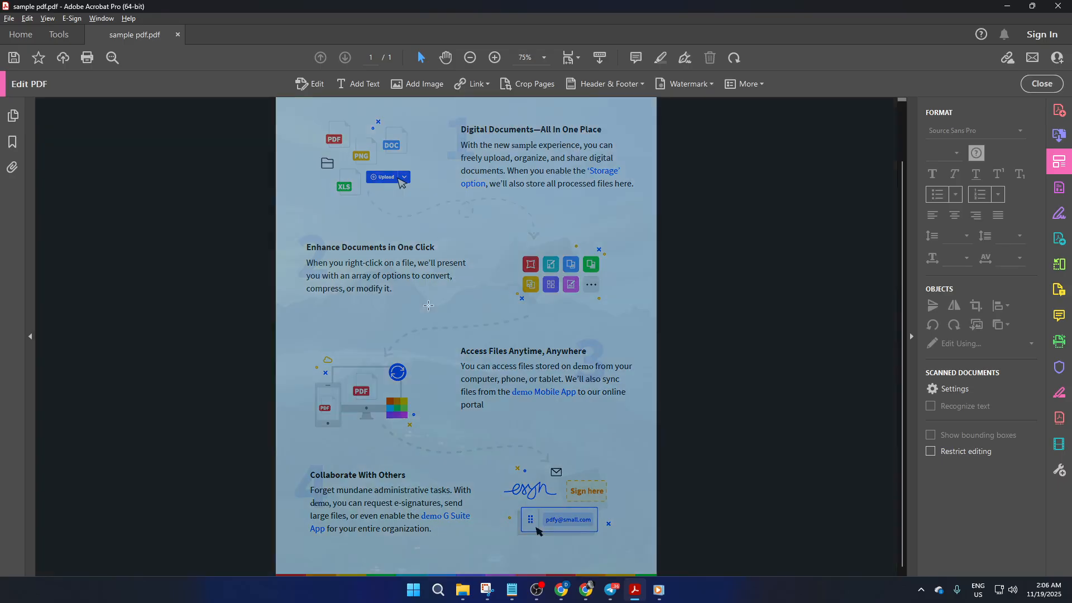
{"action": "scroll", "coordinate": [482, 313], "scroll_direction": "up", "scroll_amount": 2}
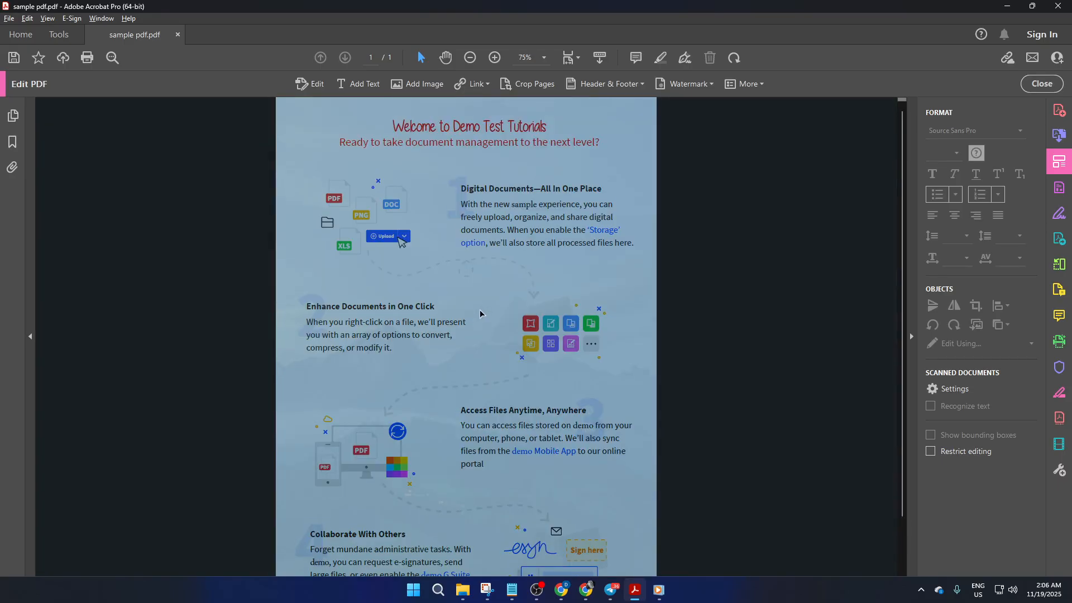
{"action": "scroll", "coordinate": [478, 310], "scroll_direction": "down", "scroll_amount": 2}
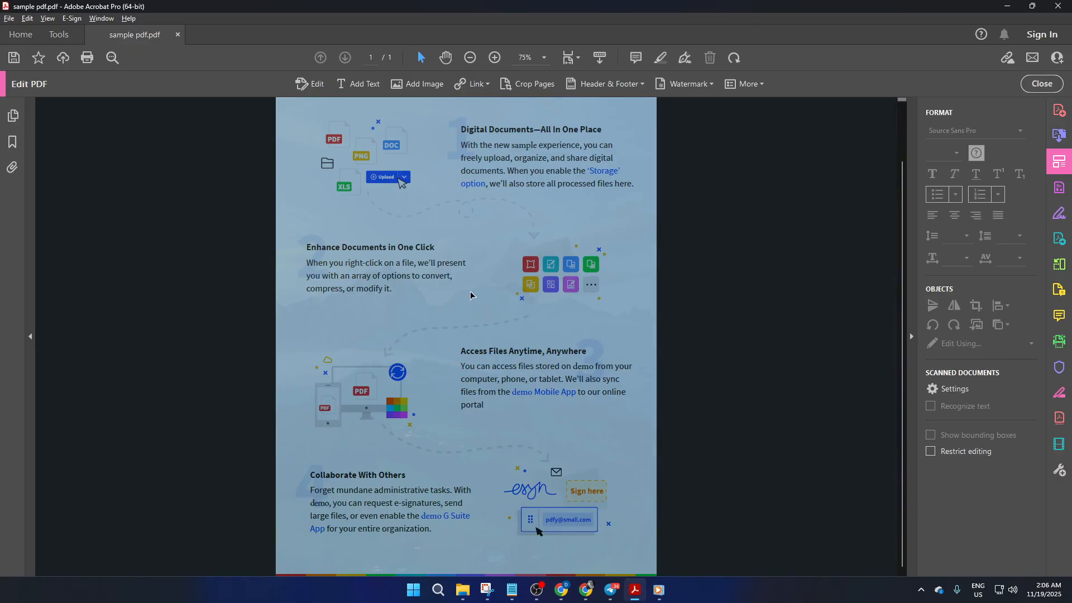
{"action": "key", "text": "Escape"}
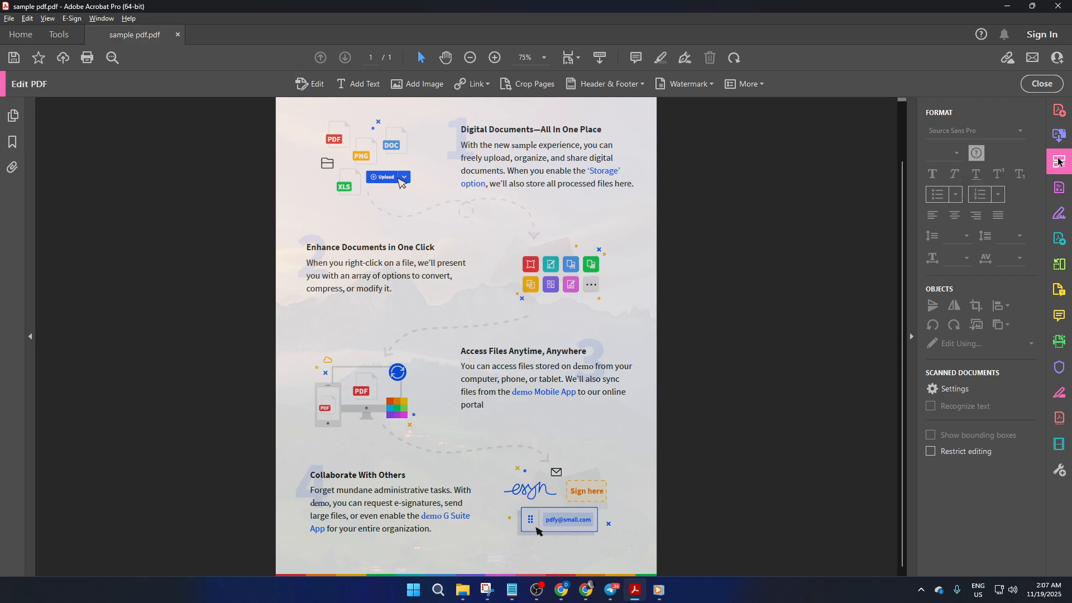
- Close the Edit PDF tool and check the page with its background image in the normal view
{"action": "left_click", "coordinate": [1041, 84]}
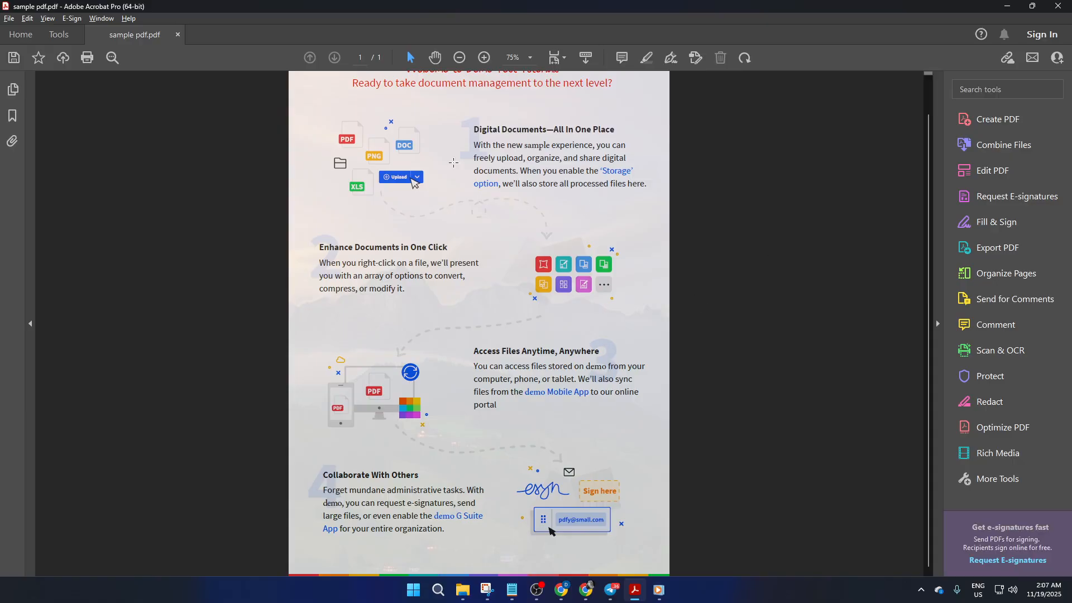
{"action": "scroll", "coordinate": [475, 327], "scroll_direction": "up", "scroll_amount": 1}
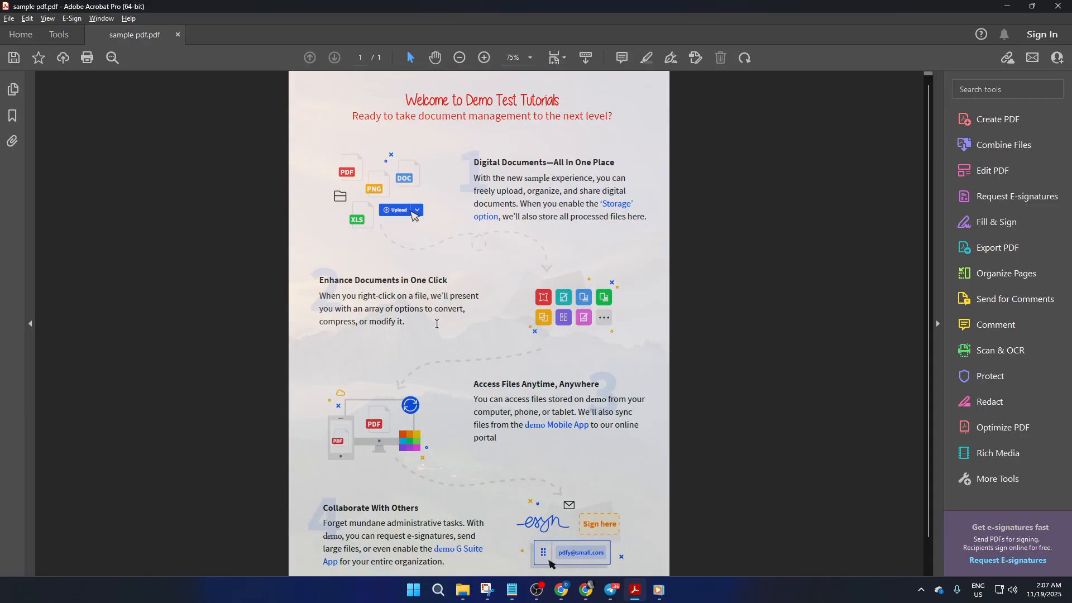
{"action": "left_click", "coordinate": [500, 278]}
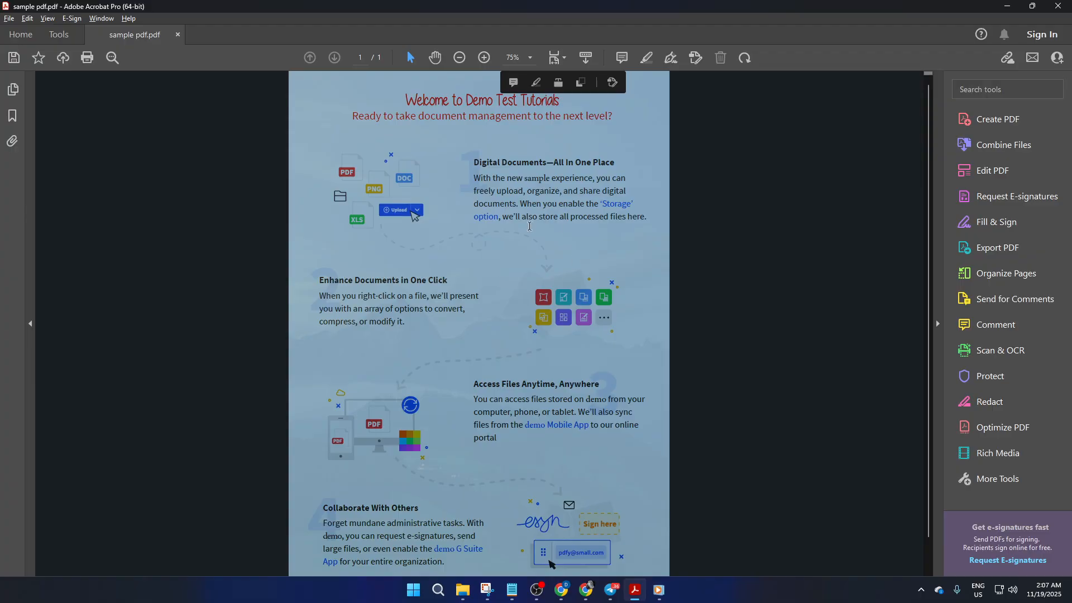
{"action": "left_click", "coordinate": [530, 226]}
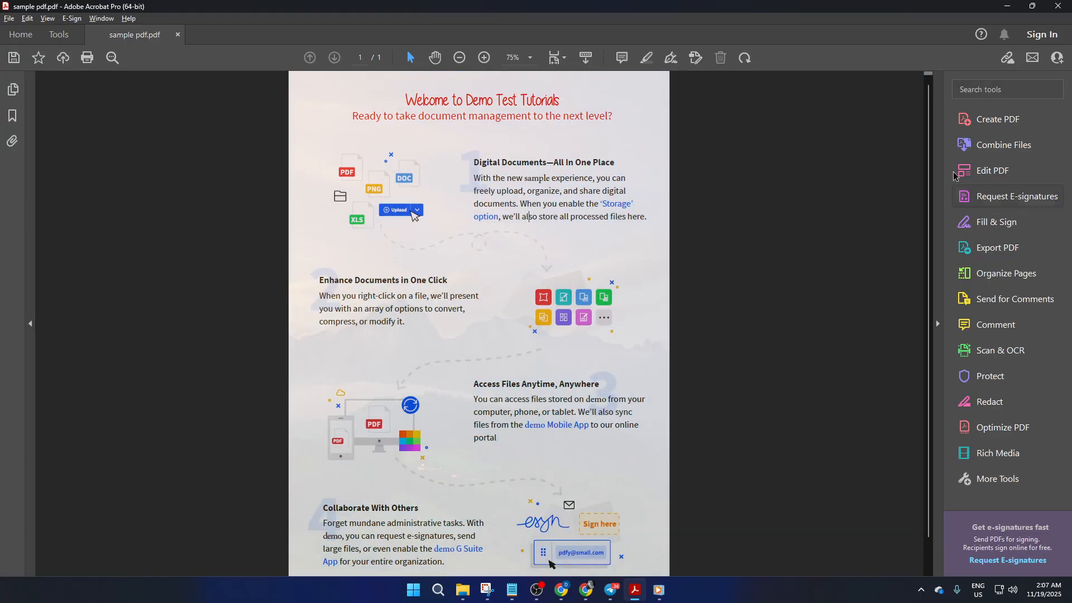